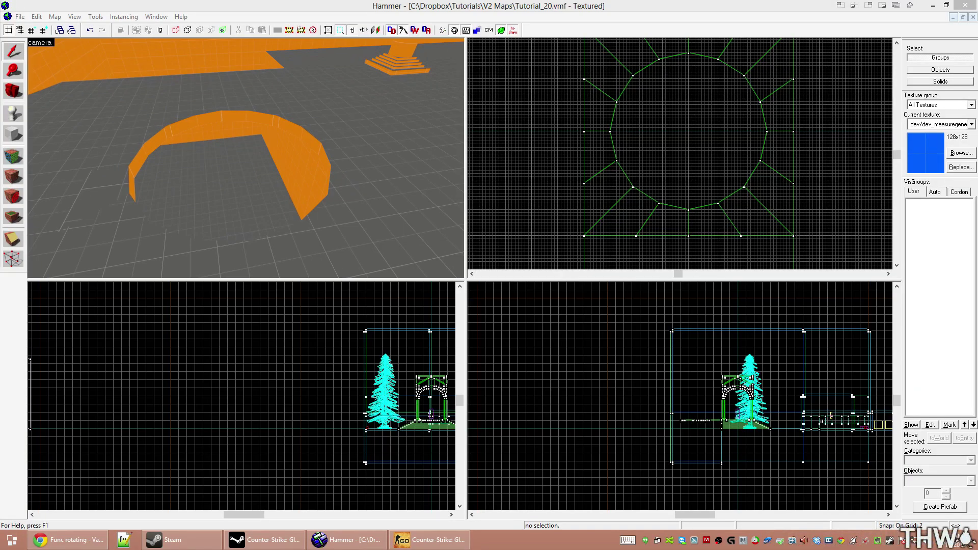
Step: Make the blue 128x128 dev measure texture the current texture
left_click(594, 75)
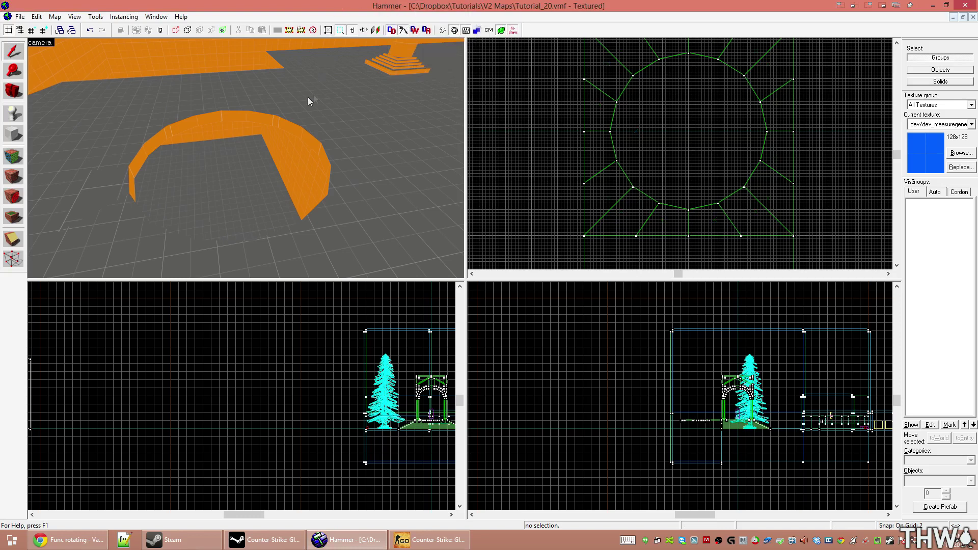
key("shift+a")
left_click(91, 173)
left_click(568, 174)
right_click(537, 121)
left_click(530, 107)
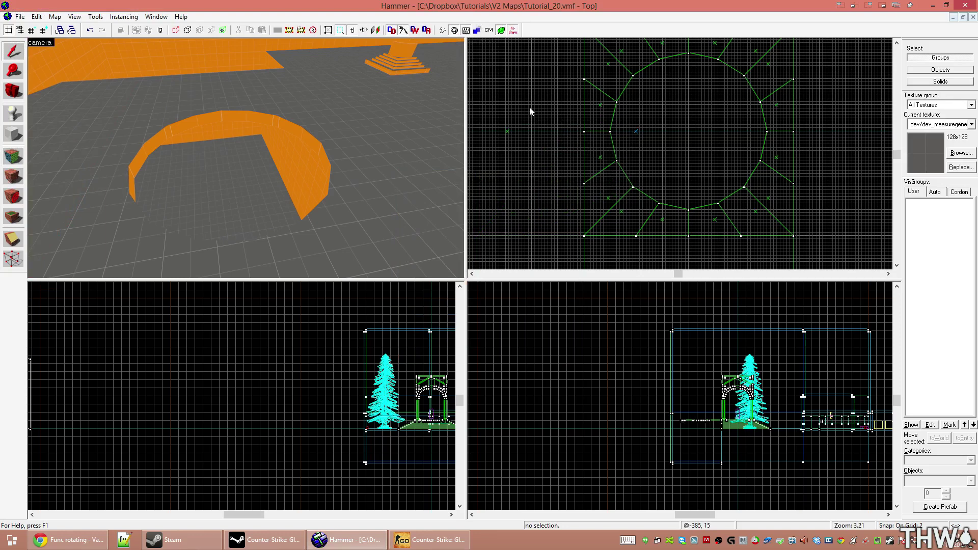
left_click(921, 127)
left_click(934, 179)
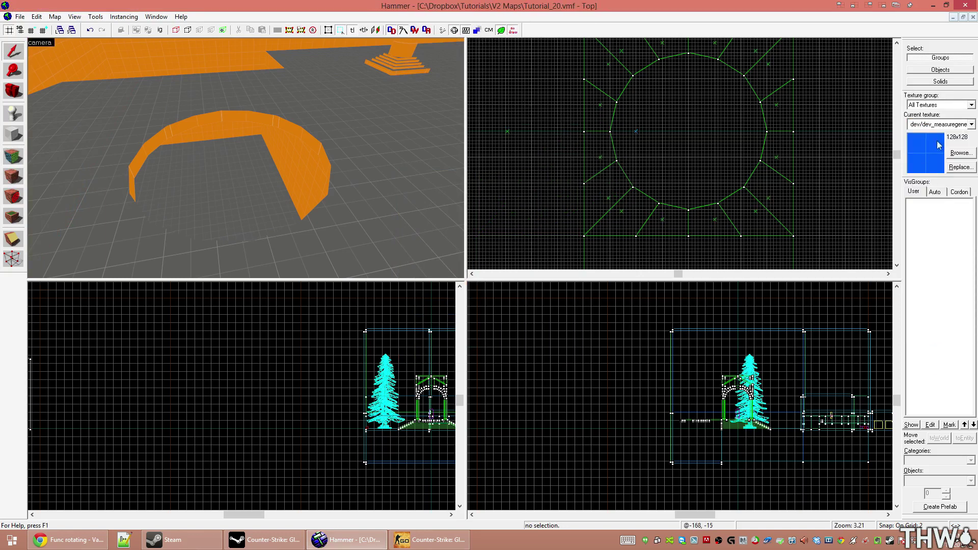
Step: Create a block brush 96 wide, 4 long and 2 high across the middle of the circular opening
scroll(659, 120, "up", 2)
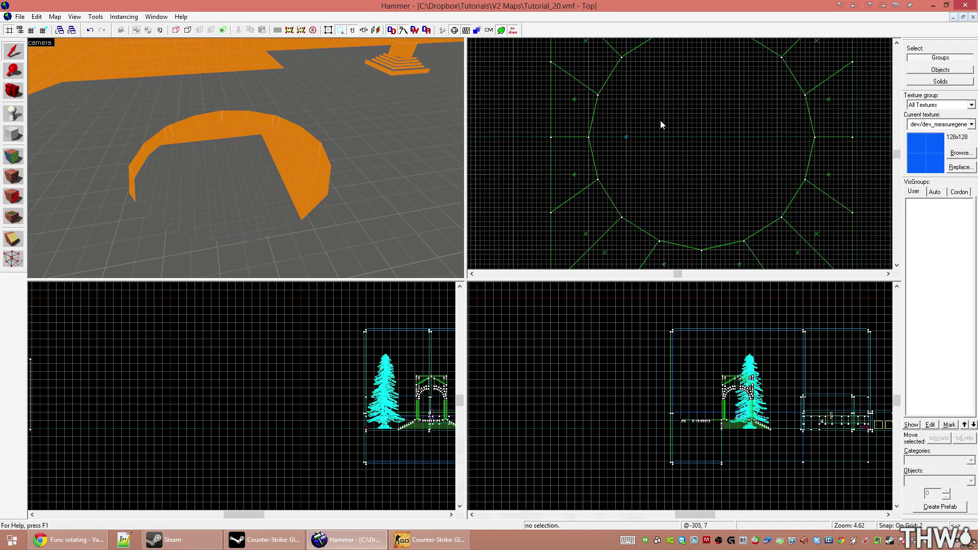
key("shift+b")
scroll(598, 133, "up", 1)
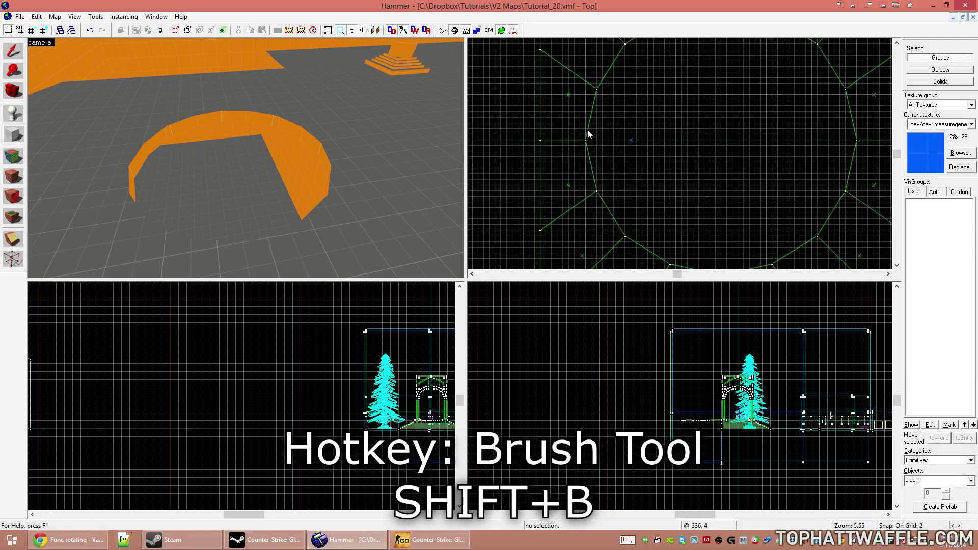
scroll(586, 133, "up", 2)
left_click_drag(585, 130, 806, 153)
scroll(609, 164, "down", 4)
scroll(658, 153, "up", 1)
scroll(805, 152, "up", 2)
key("Return")
Step: Add a perpendicular copy of the bar to form a 96 by 96 cross, with both bars selected
key("shift+s")
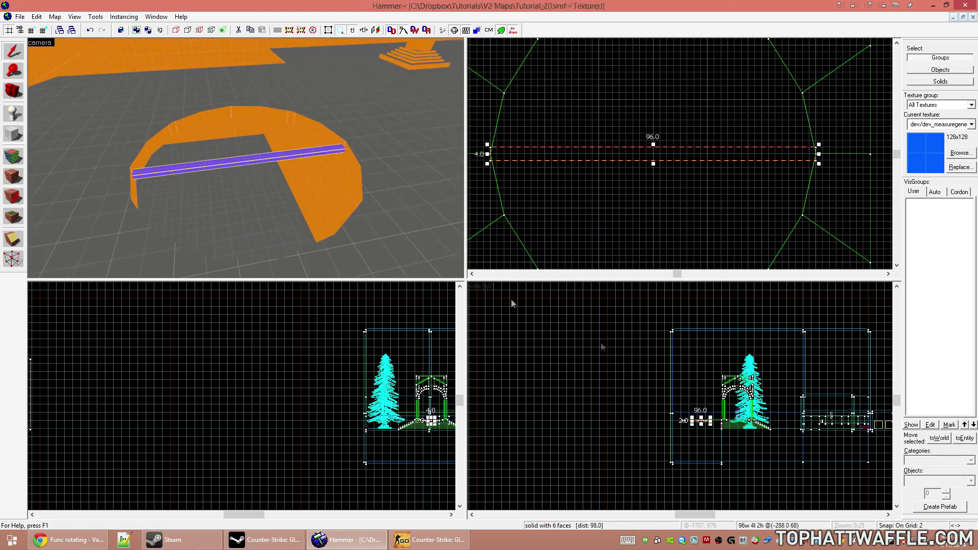
scroll(695, 421, "up", 3)
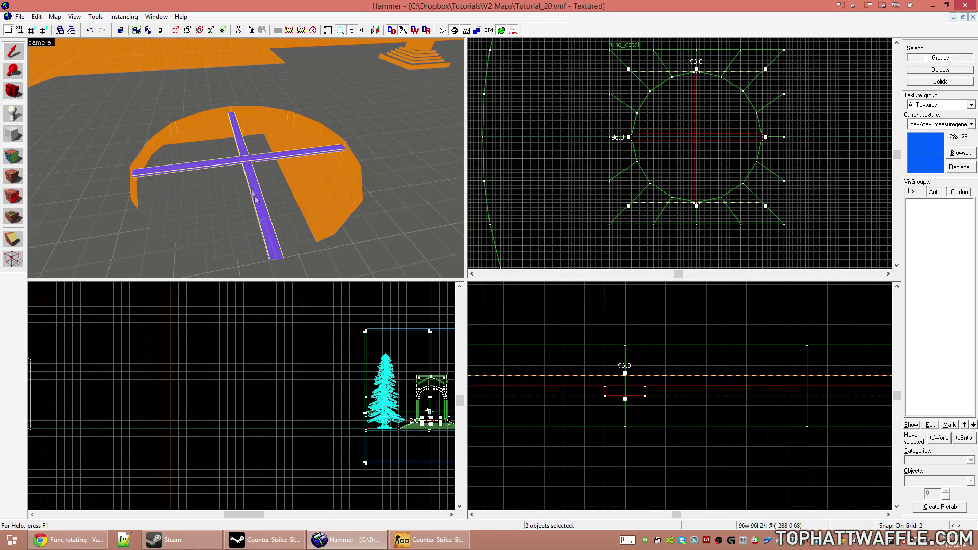
scroll(255, 198, "up", 3)
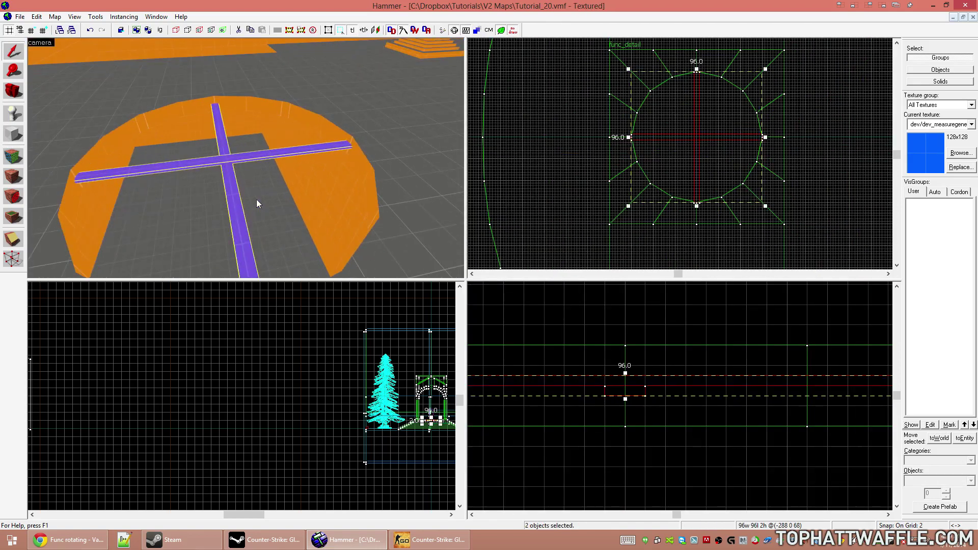
Step: Tie the two crossed bars to a brush entity of class func_rotating
key("ctrl+t")
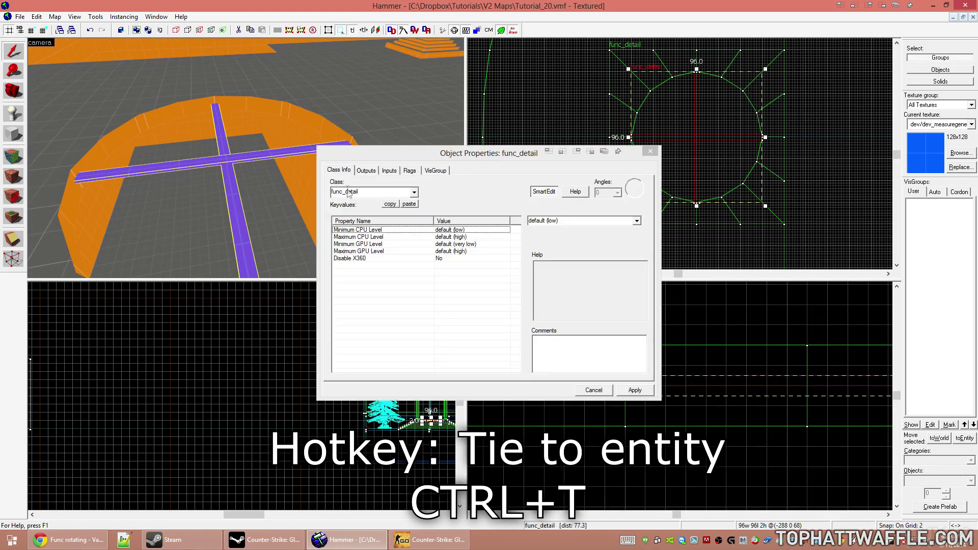
double_click(356, 192)
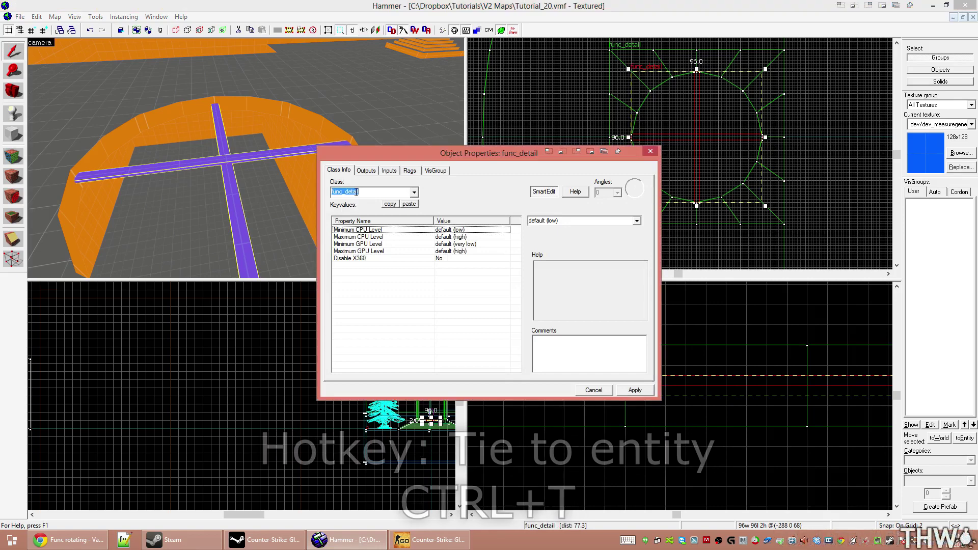
type("func_r")
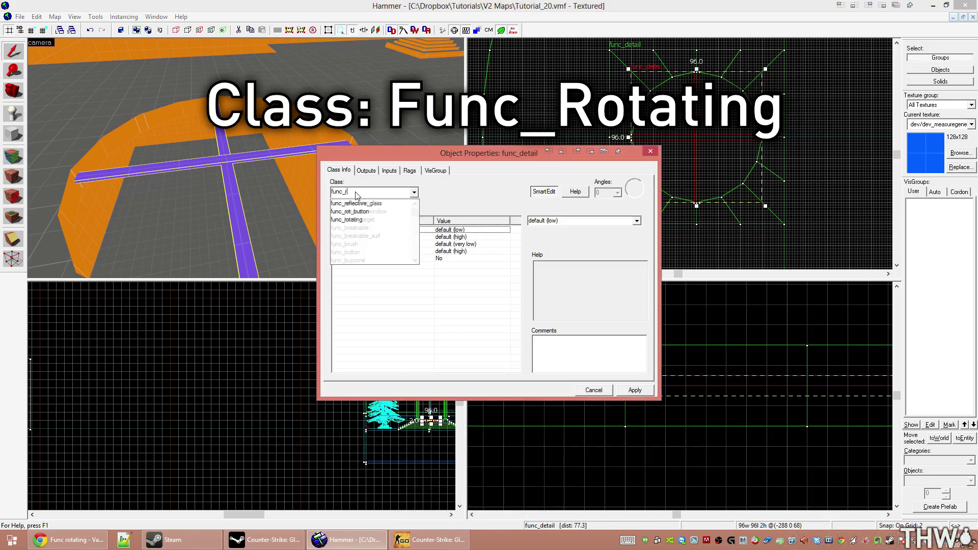
type("otating")
key("Return")
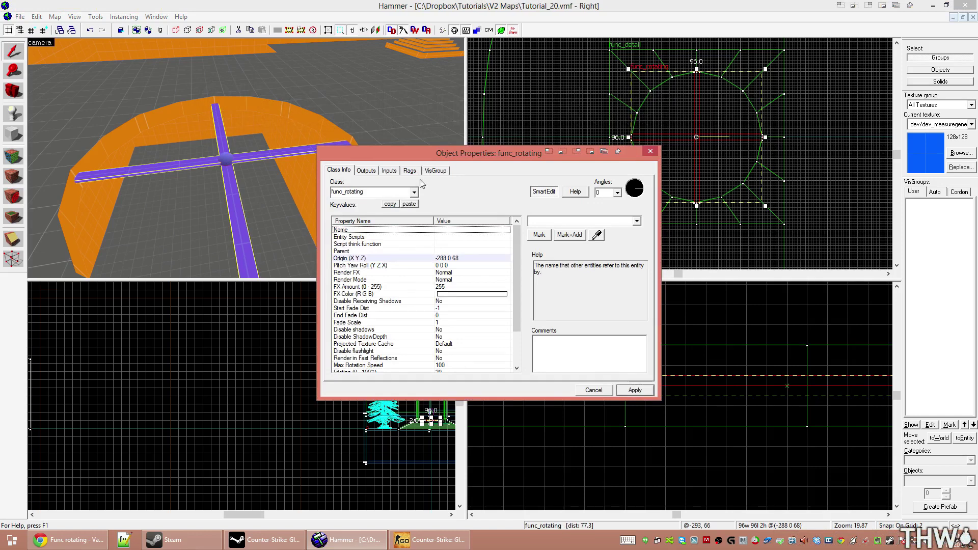
Step: Enable the Start ON flag of the func_rotating entity, go through its other flags, and apply the properties
left_click(410, 171)
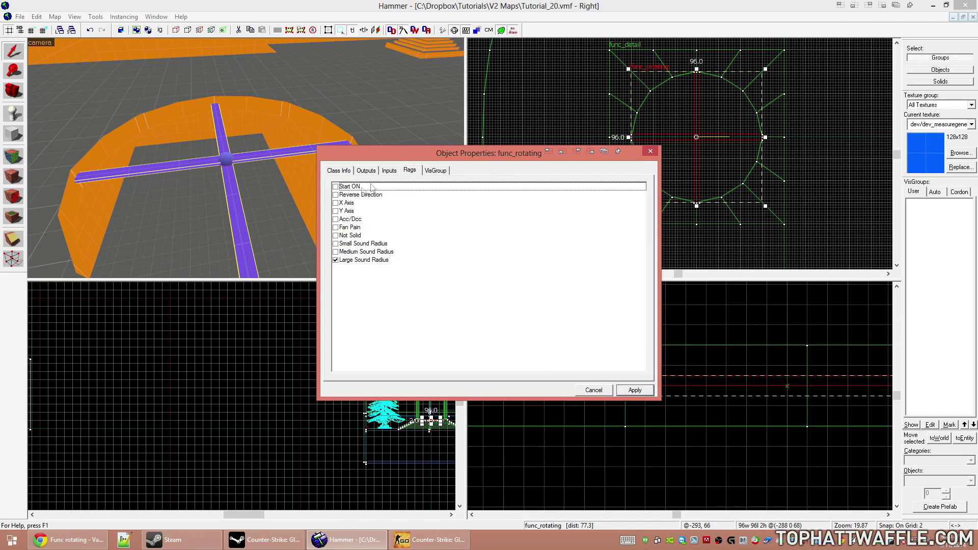
left_click(336, 187)
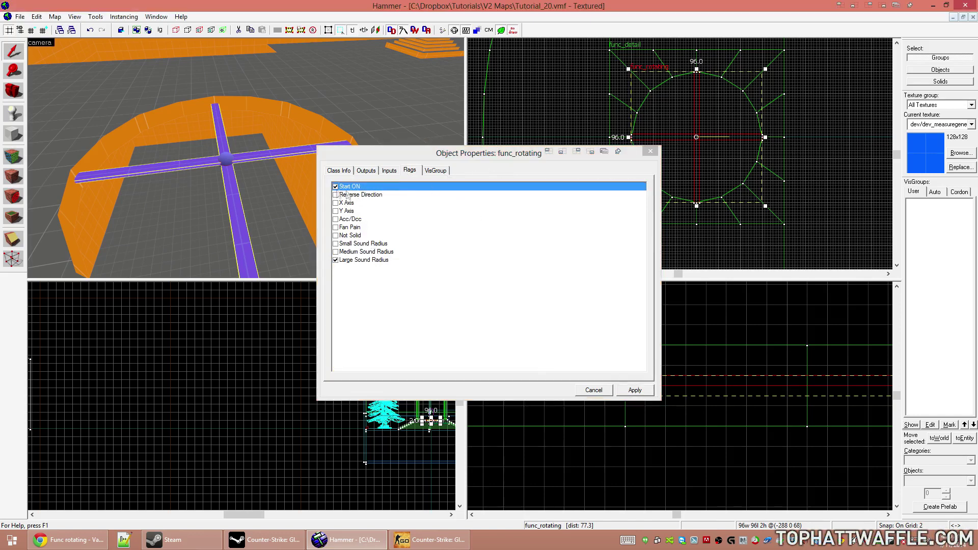
left_click(375, 197)
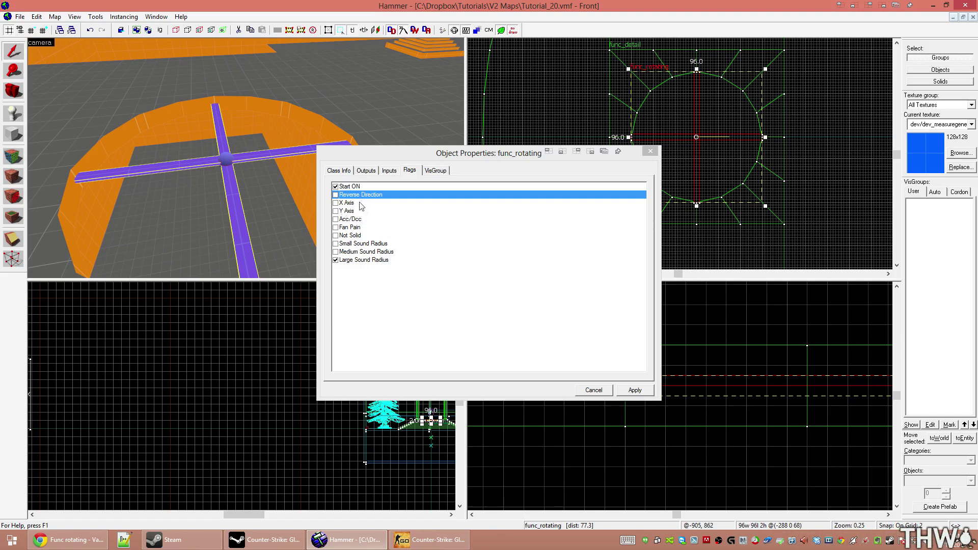
left_click(426, 218)
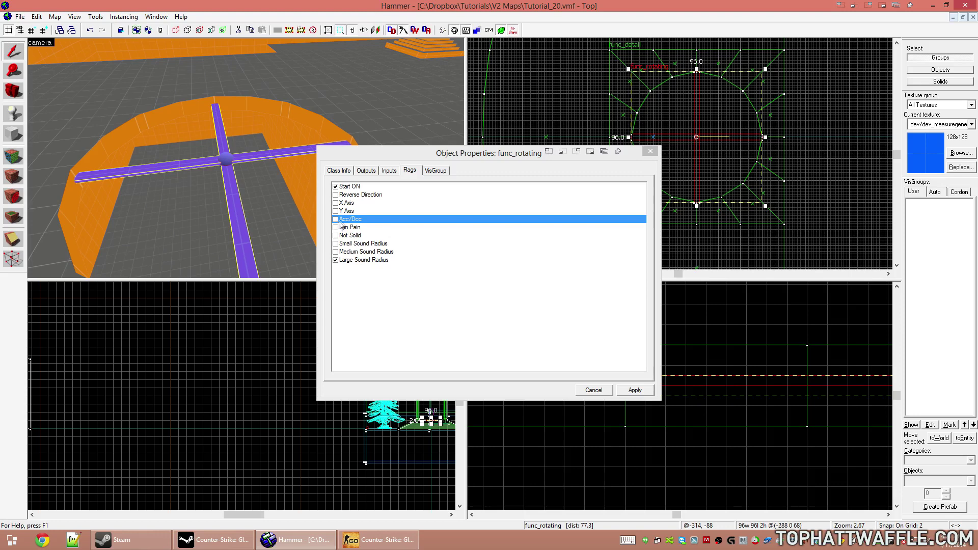
left_click(373, 229)
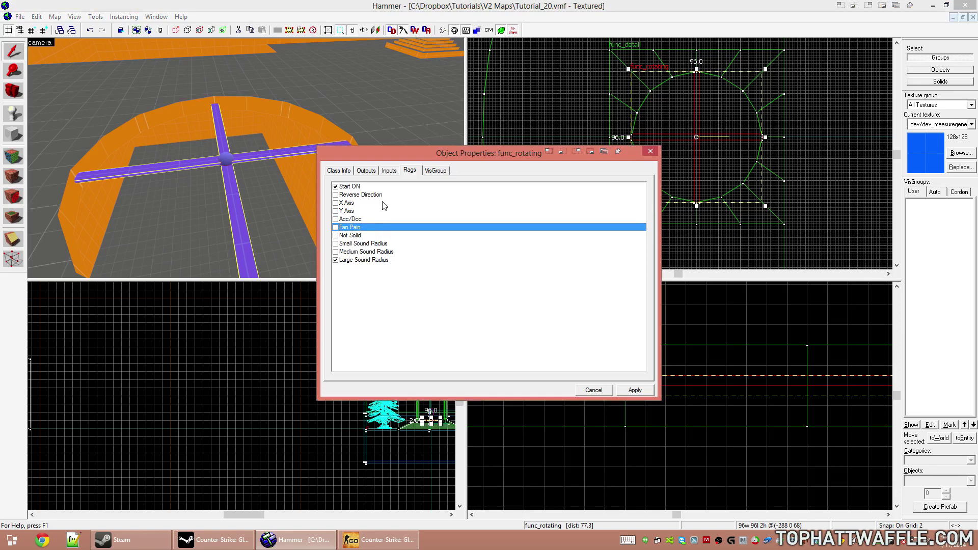
left_click(363, 243)
left_click(360, 235)
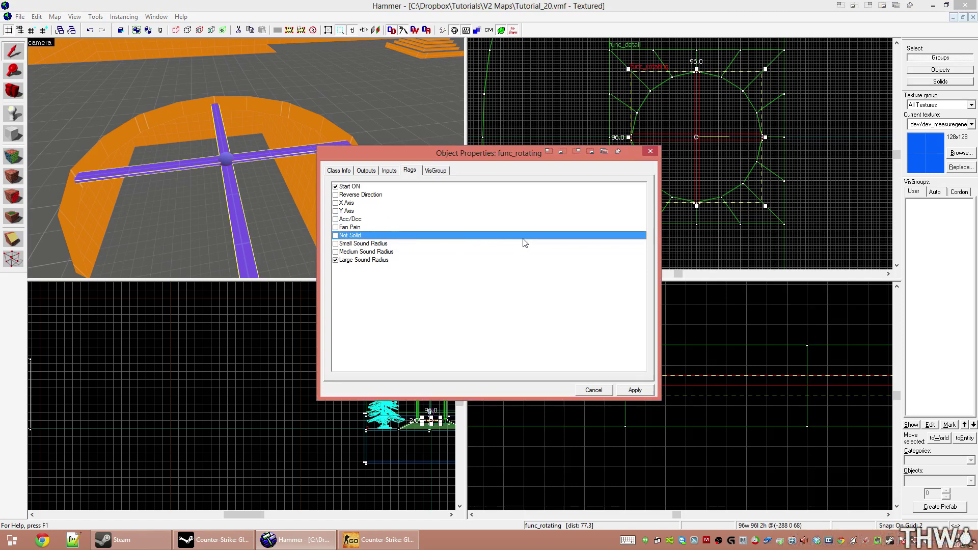
left_click(387, 260)
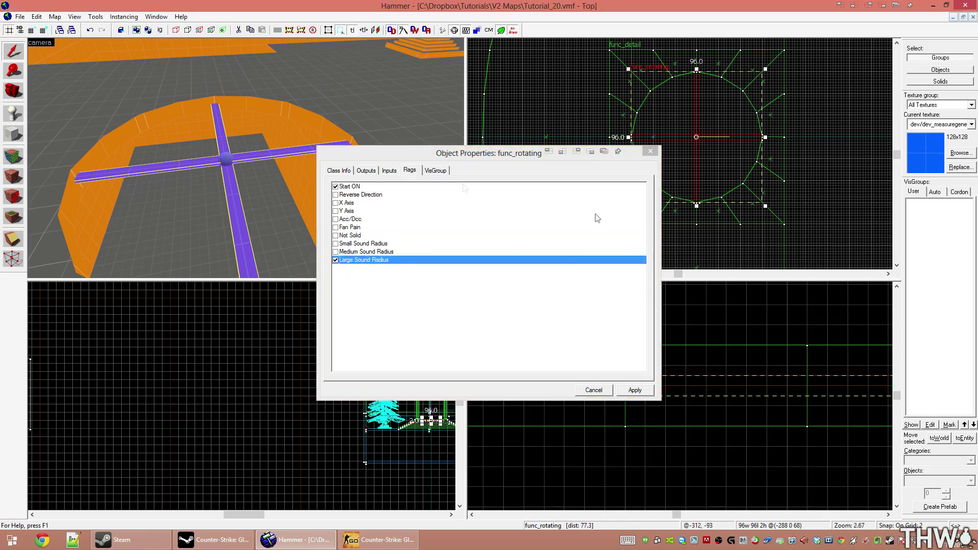
left_click(495, 329)
left_click(631, 392)
left_click(599, 391)
Step: Compile the map and run it in Counter-Strike: Global Offensive
left_click(519, 170)
key("F9")
key("Return")
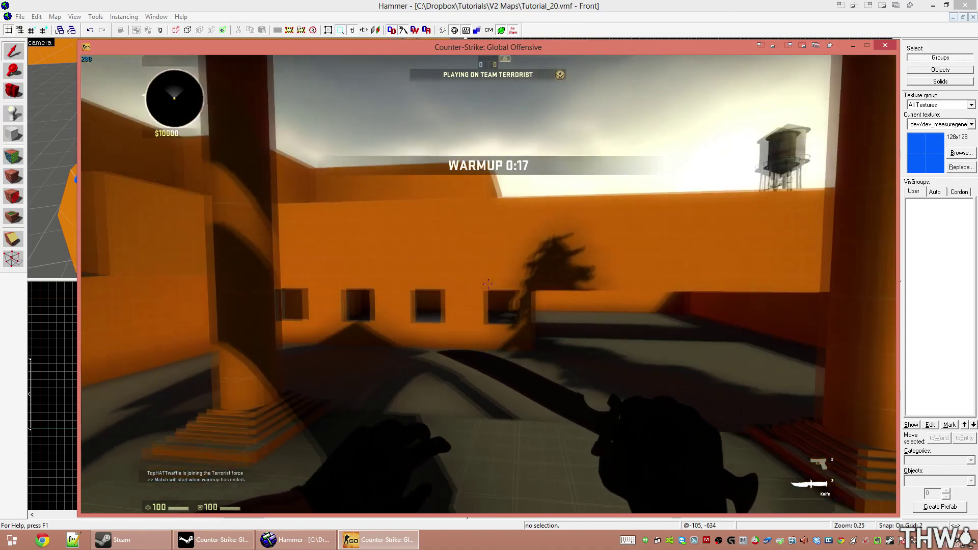
Step: Walk up to and around the circular opening in the game to examine the blue cross's rotation
key("w")
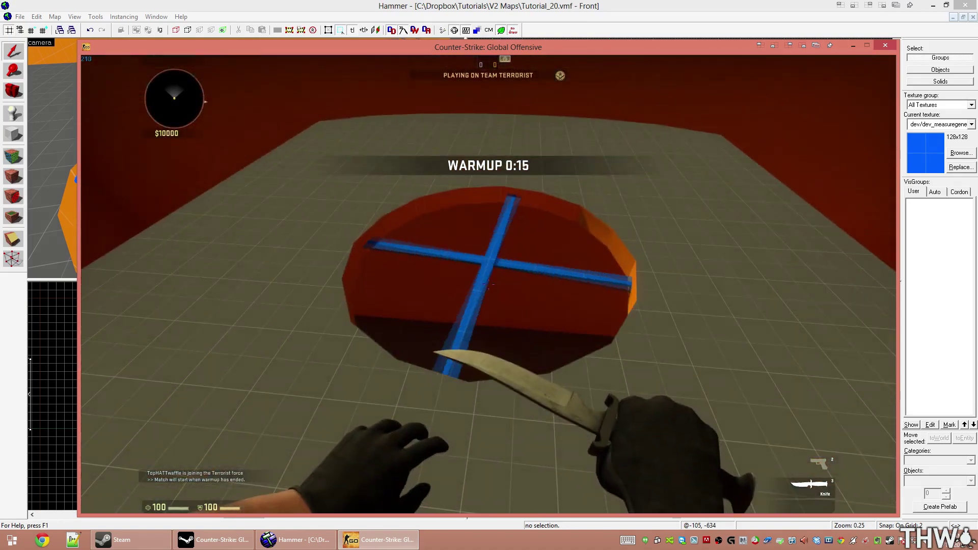
key("2")
key("w")
key("a")
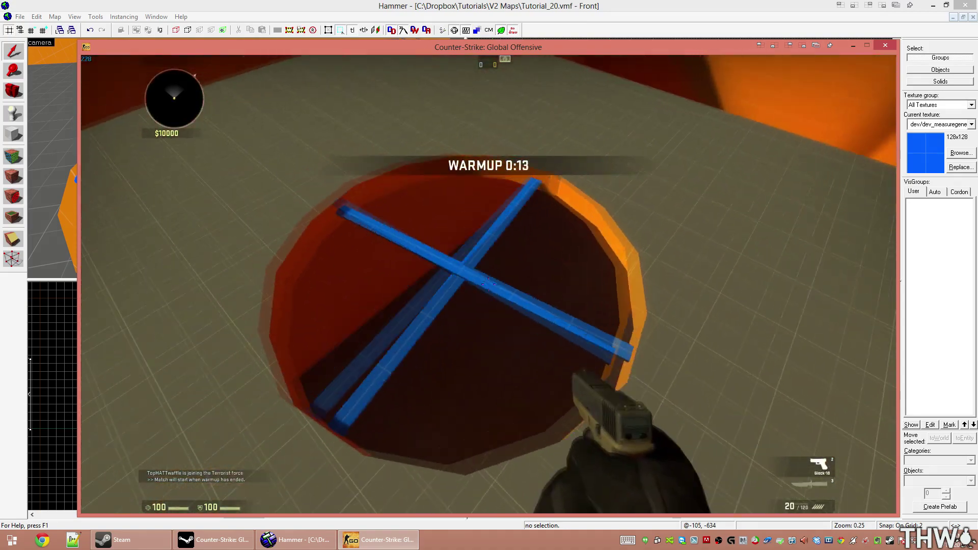
key("a")
key("w")
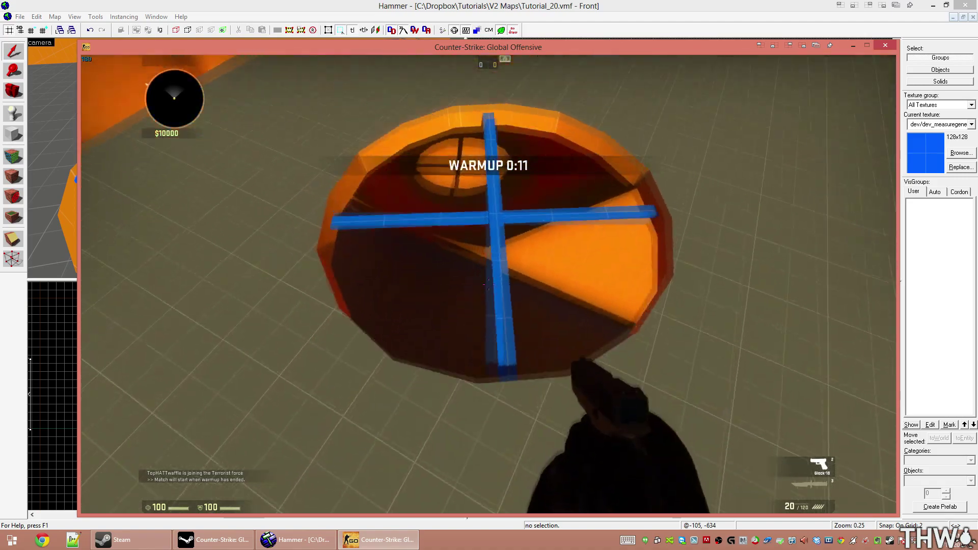
key("w")
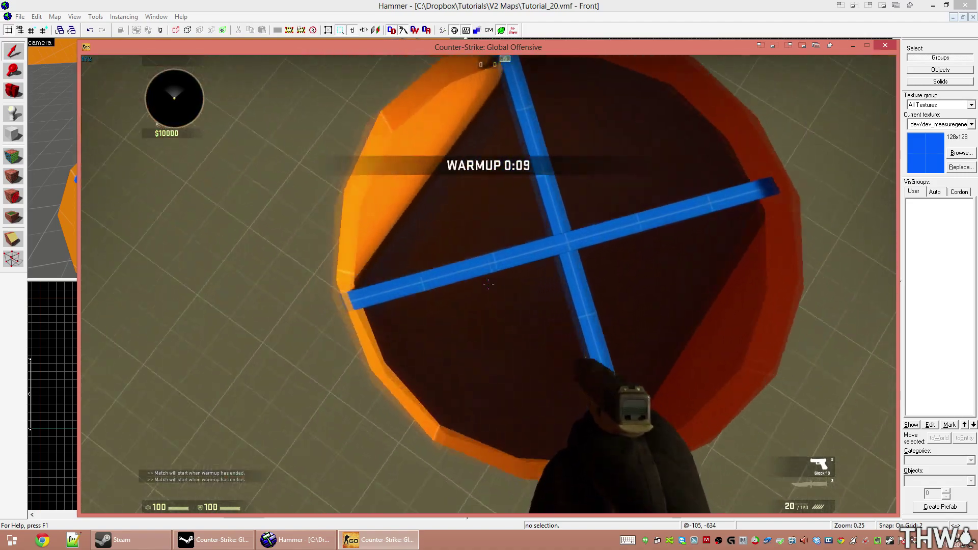
key("w")
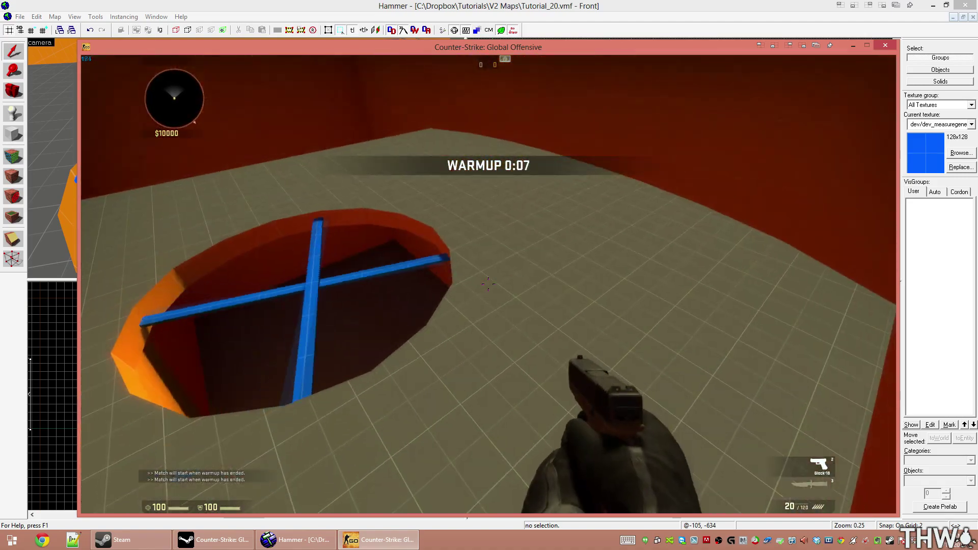
key("3")
key("a")
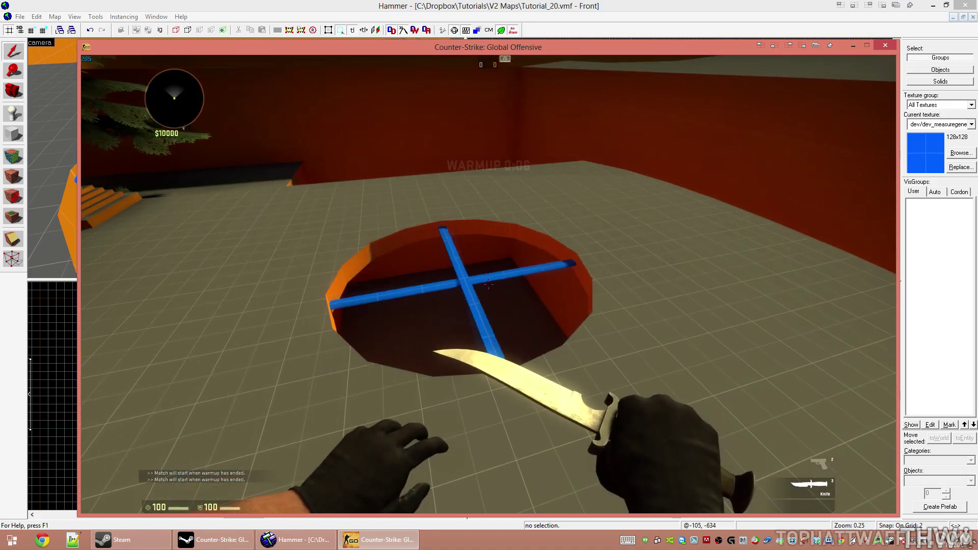
Step: Switch back to Hammer and examine the Max Rotation Speed and Friction properties of the func_rotating cross
key("grave")
key("alt+Tab")
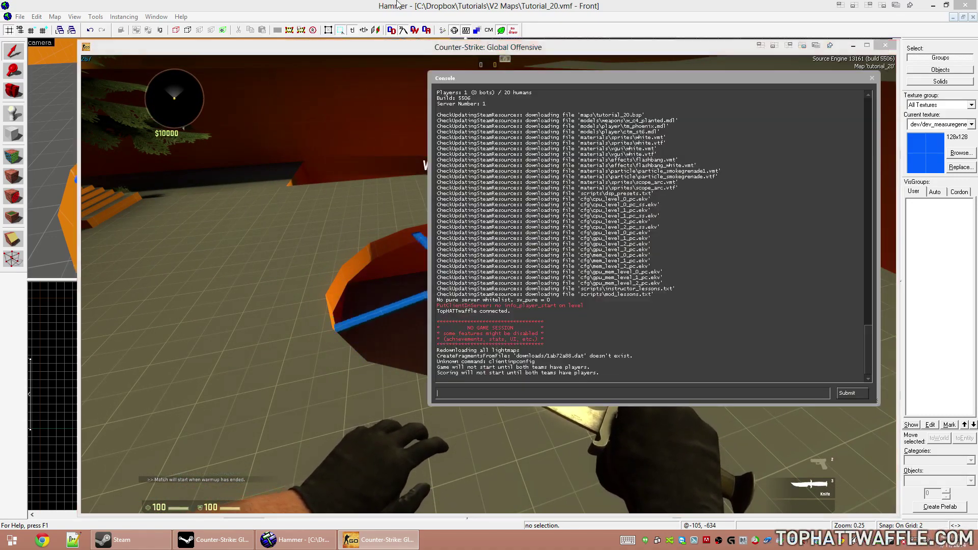
key("a")
double_click(271, 148)
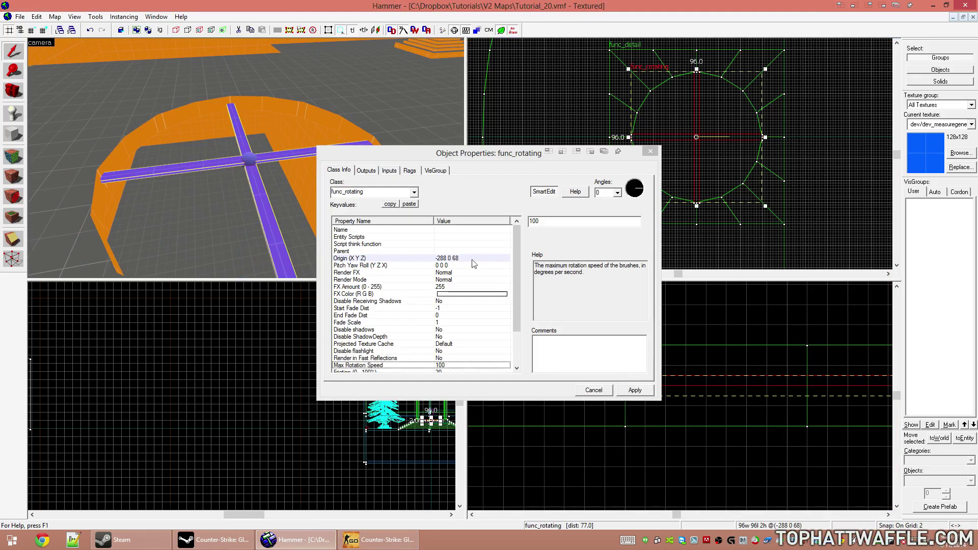
left_click_drag(518, 276, 519, 326)
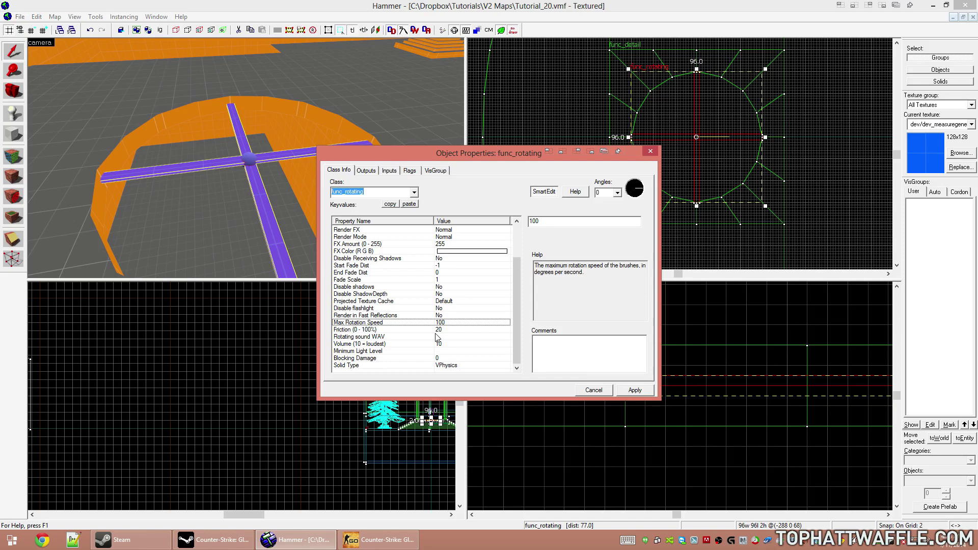
left_click(386, 322)
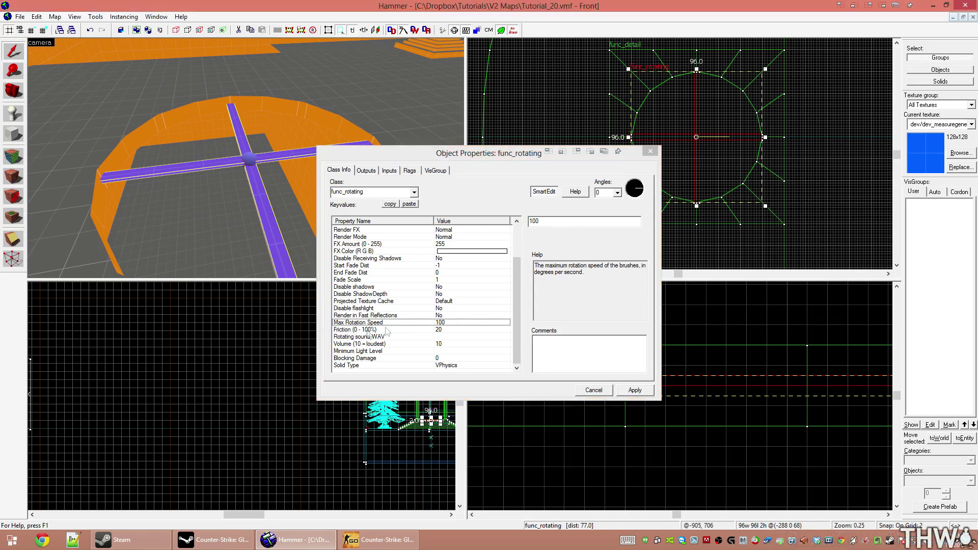
left_click(557, 249)
Step: Switch to Counter-Strike: Global Offensive, set sv_cheats to 1 and bring up the developer console
left_click(382, 540)
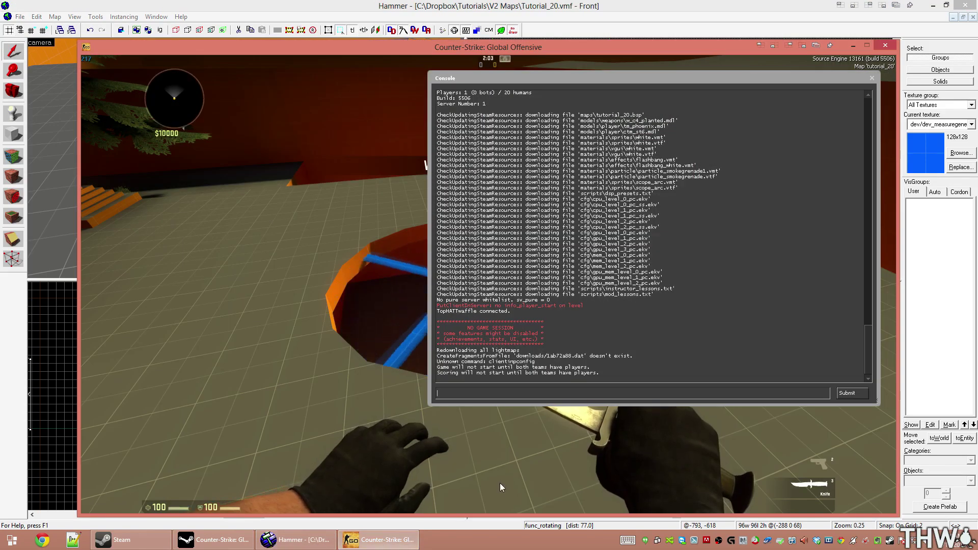
key("grave")
key("grave")
key("grave")
key("grave")
Step: Run the console command ent_fire func_rotating setspeed 1 to spin the cross at full speed
type("ent_fi")
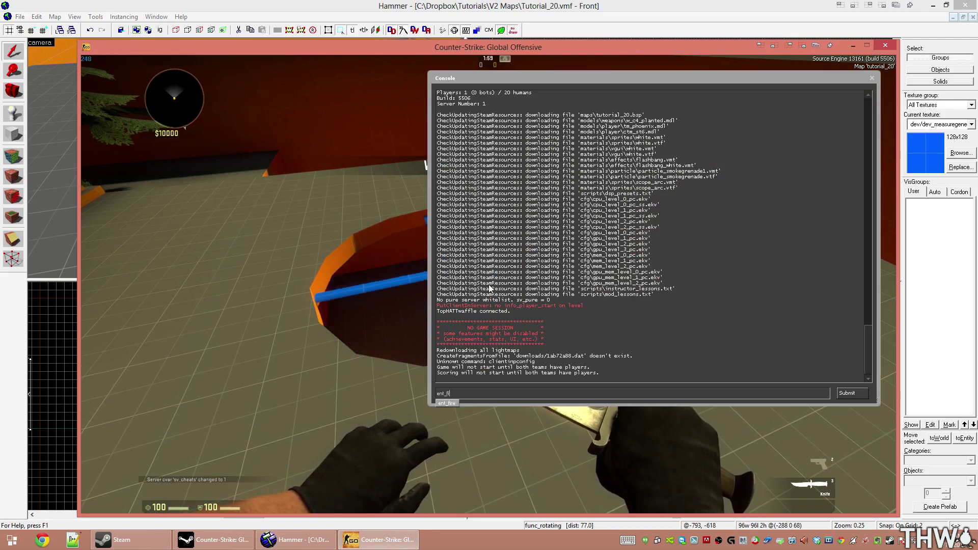
type("re func_rot")
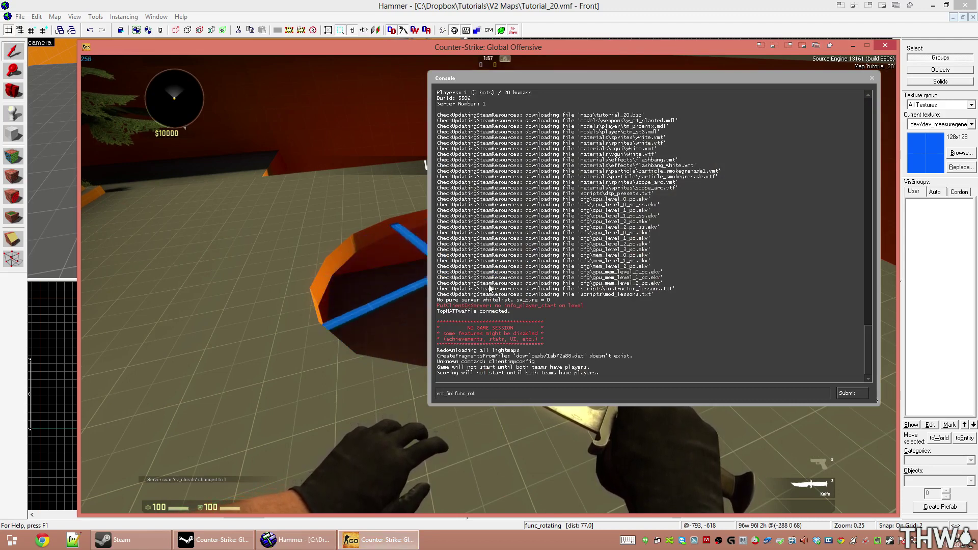
type("ating set")
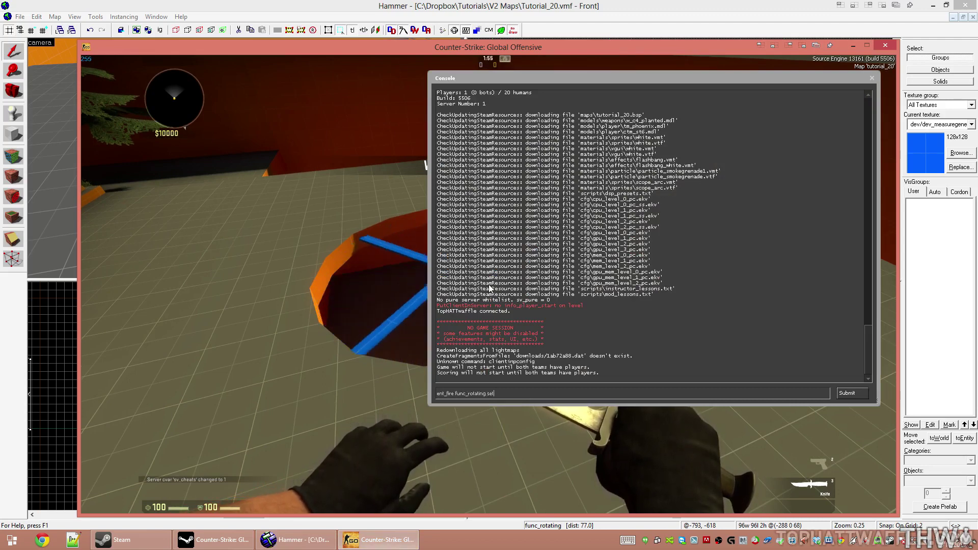
type("speed")
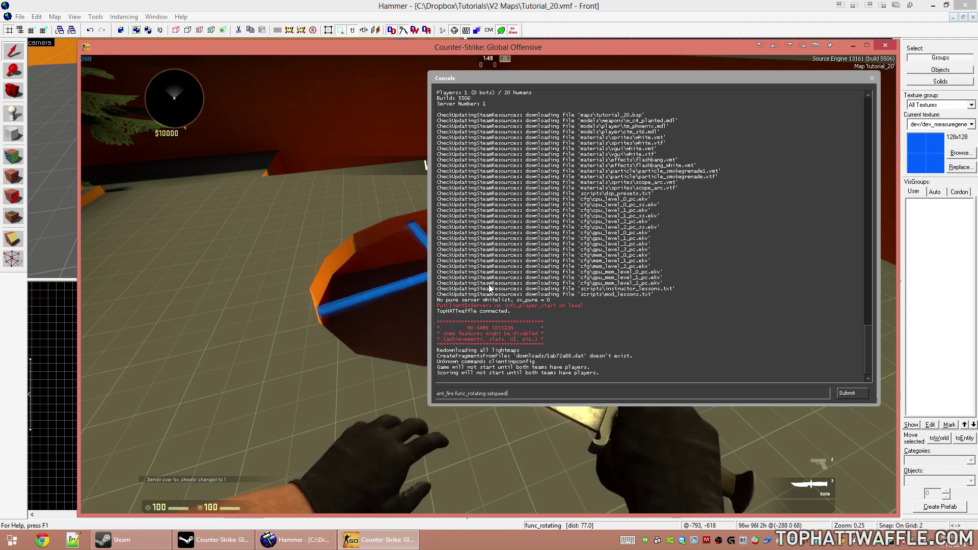
type("1")
key("Return")
key("grave")
key("grave")
key("grave")
key("grave")
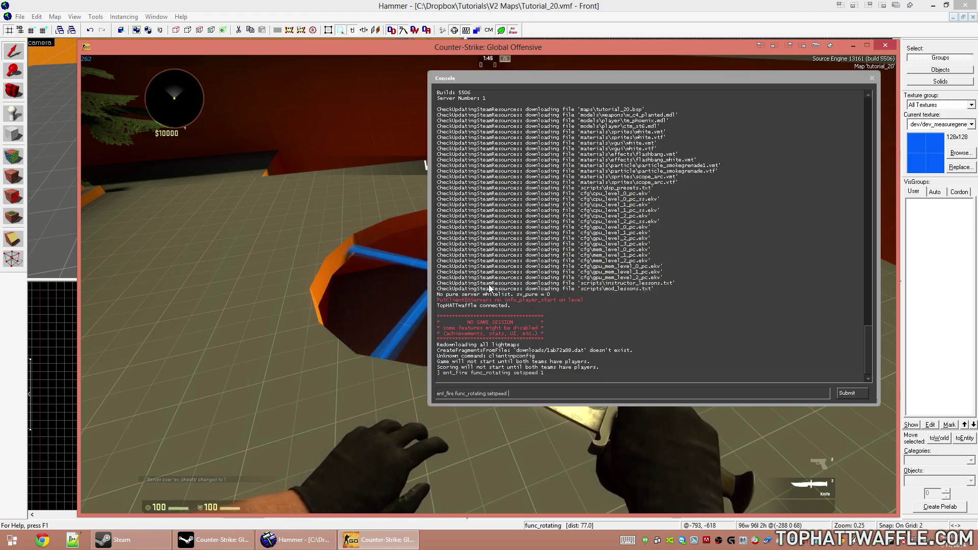
Step: Fire setspeed 0 and setspeed .5 at func_rotating from the console, viewing the cross after each
type("0")
key("Return")
key("grave")
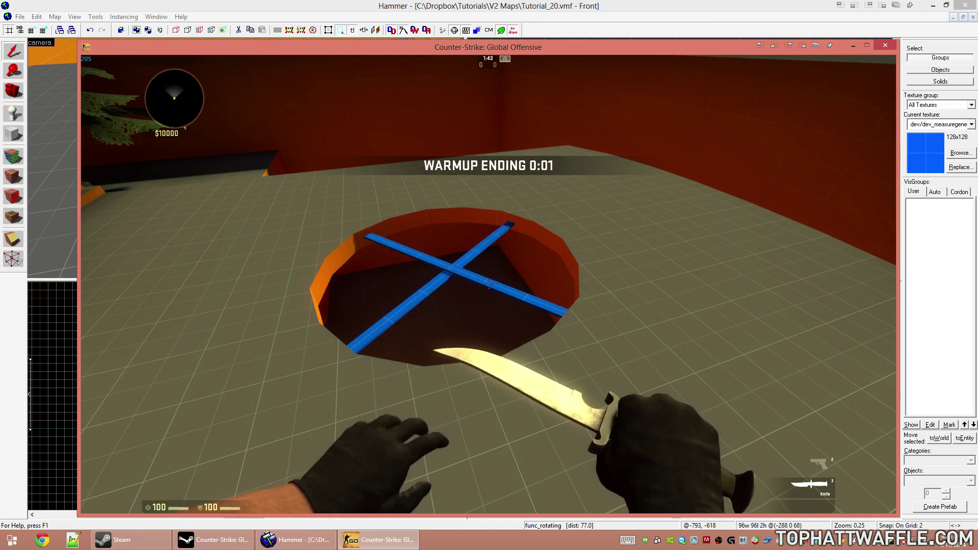
key("grave")
type("1")
key("Return")
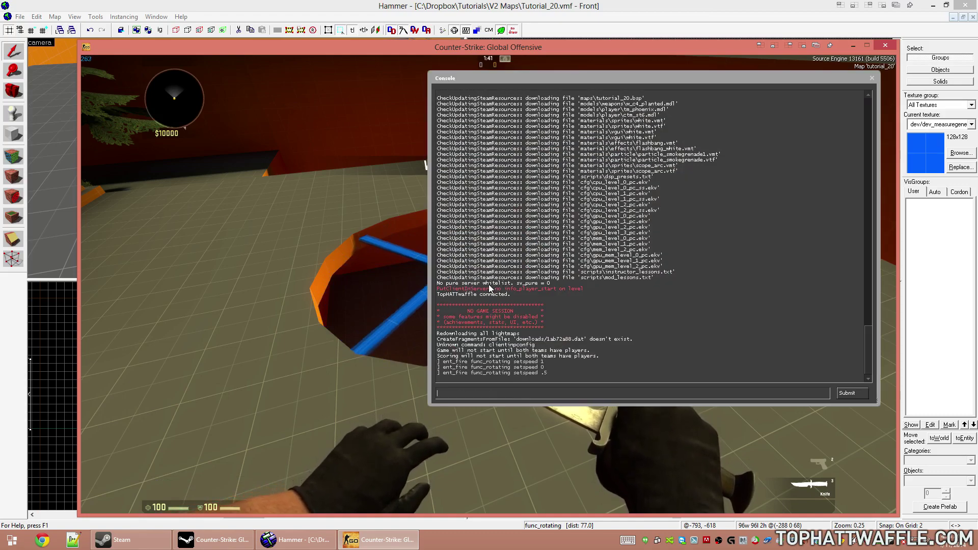
key("grave")
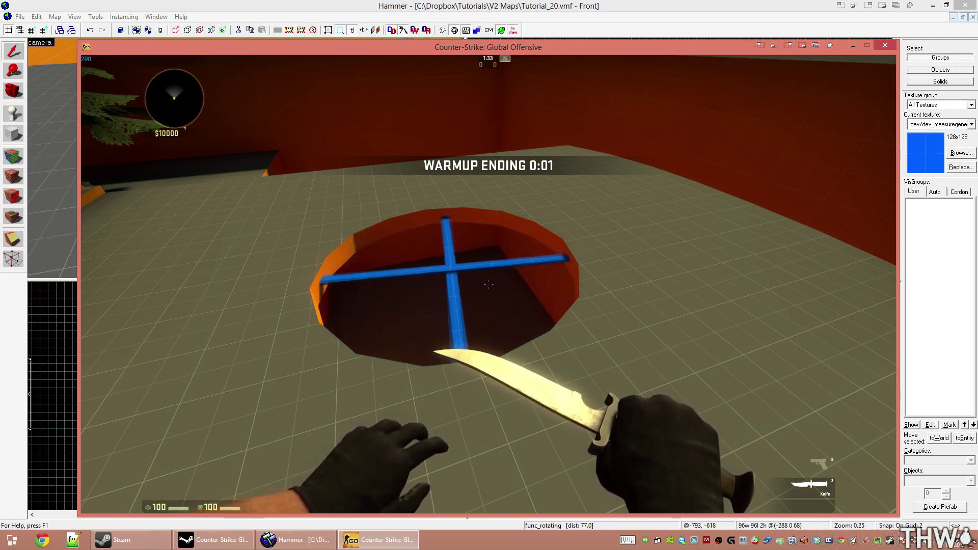
Step: Fire setspeed at func_rotating with the values 1, 1.5 and 1 again from the console
key("grave")
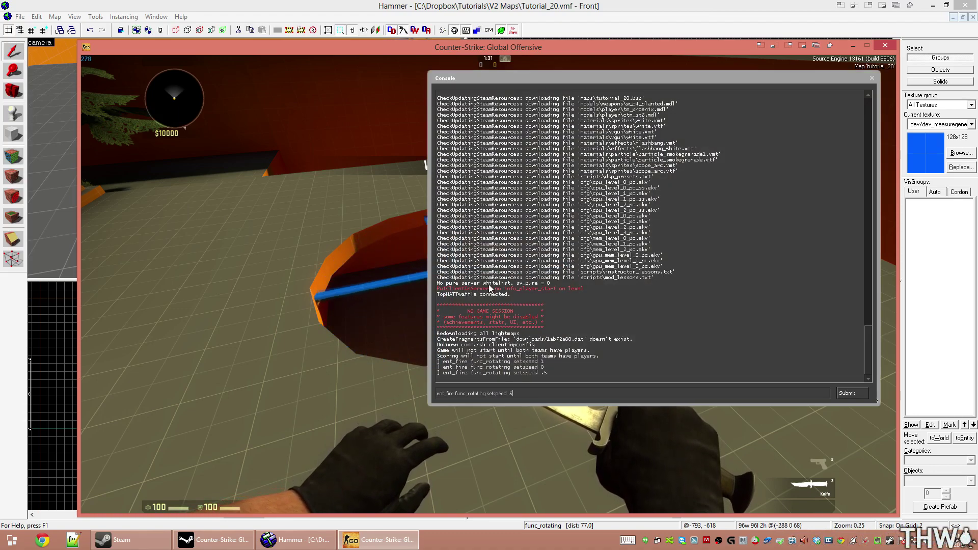
key("Up")
type(".5")
key("Return")
key("Up")
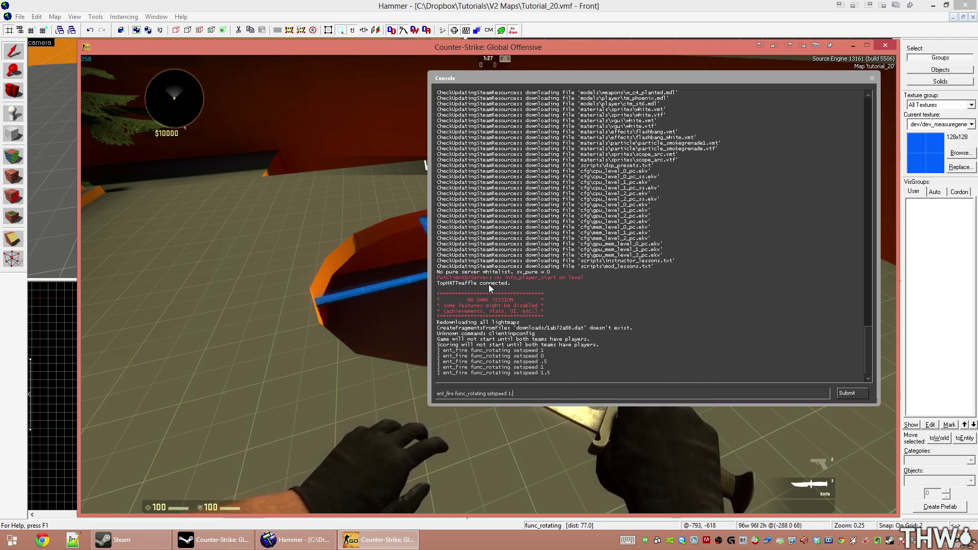
key("BackSpace")
key("BackSpace")
key("Return")
Step: Test an oversized speed by firing setspeed 444 at func_rotating, and return it to setspeed 1
key("Up")
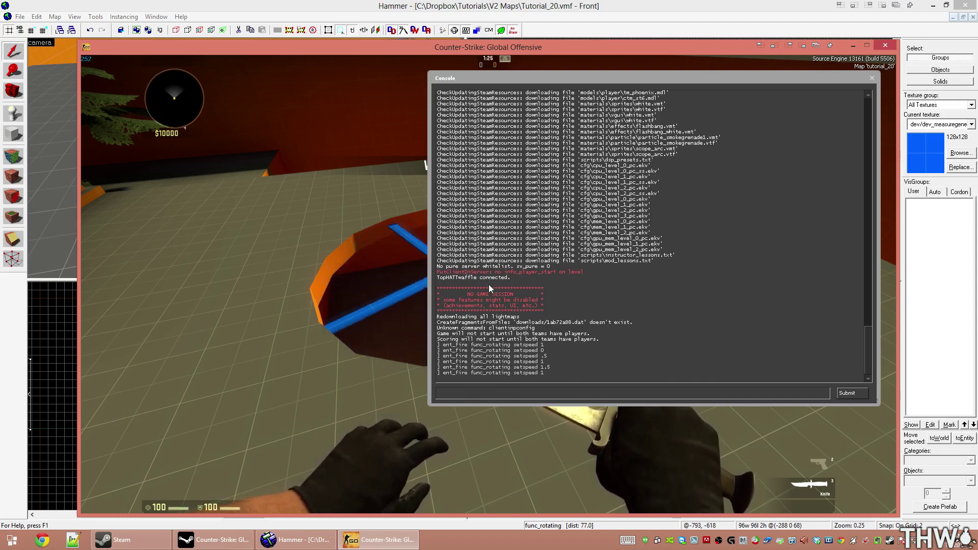
key("BackSpace")
type("444")
key("Return")
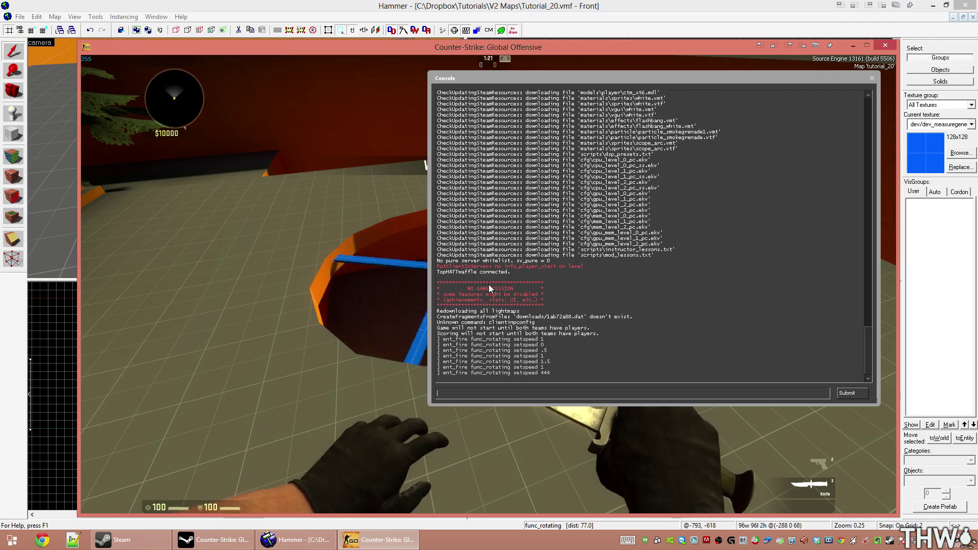
key("grave")
key("BackSpace")
key("BackSpace")
key("BackSpace")
type("1")
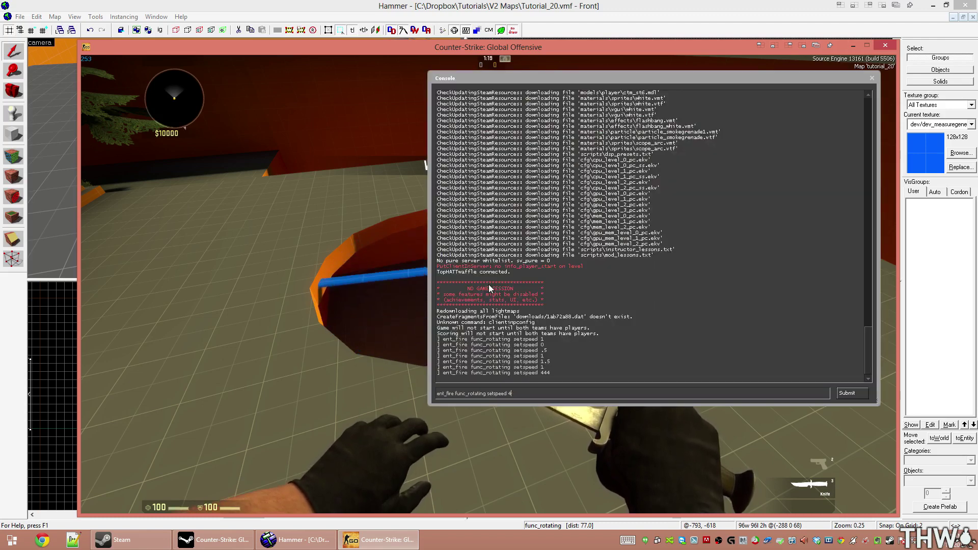
key("Return")
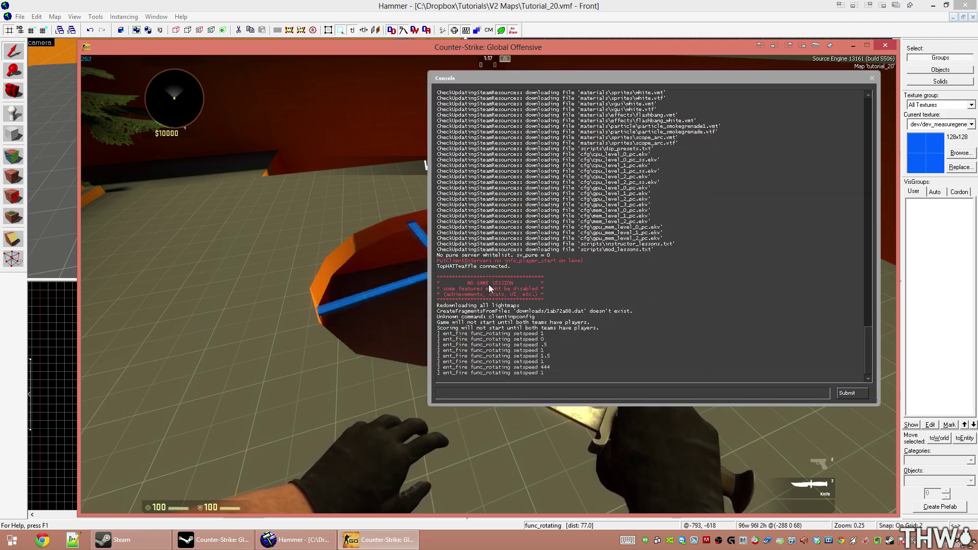
Step: Switch to Hammer and browse sounds to set the func_rotating entity's Rotating sound WAV to air_conditioner_loop_1.wav
left_click(381, 4)
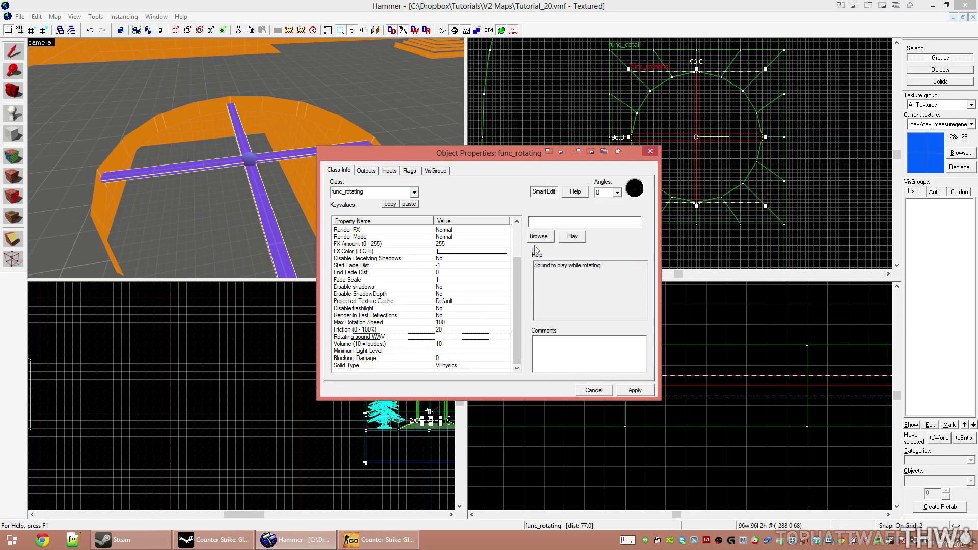
left_click(538, 238)
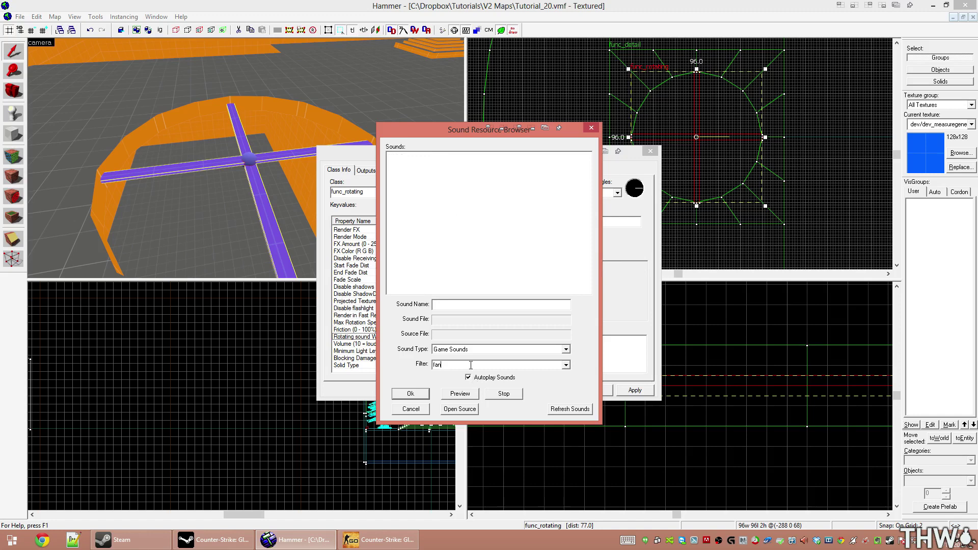
key("Escape")
Step: Enable the Acc/Dcc flag on the func_rotating entity, set its Friction to 50 and apply the properties
left_click(410, 171)
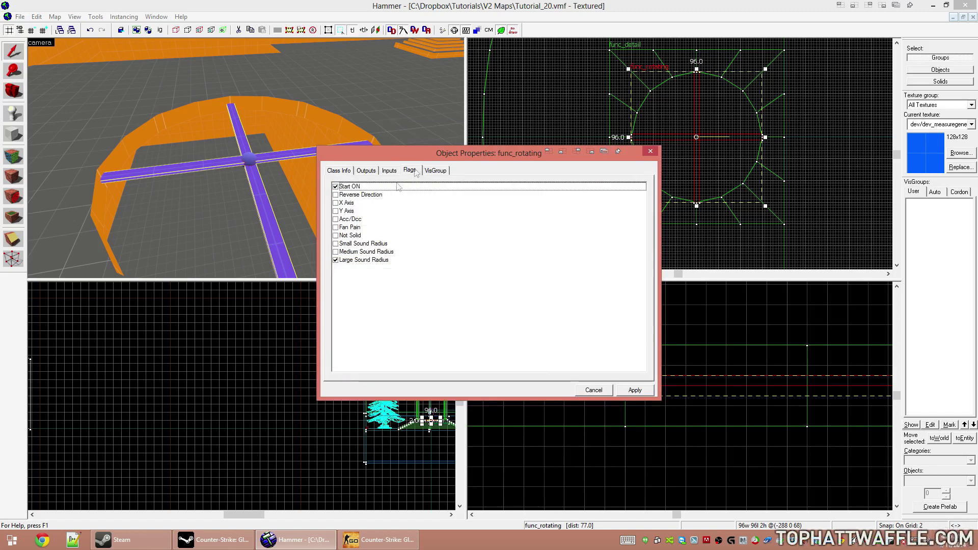
left_click(336, 219)
left_click(340, 170)
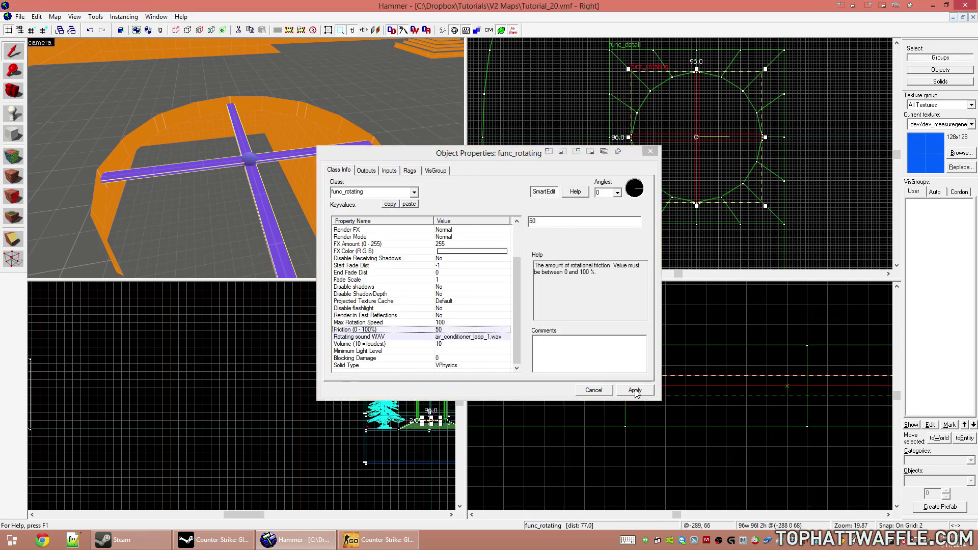
left_click(447, 318)
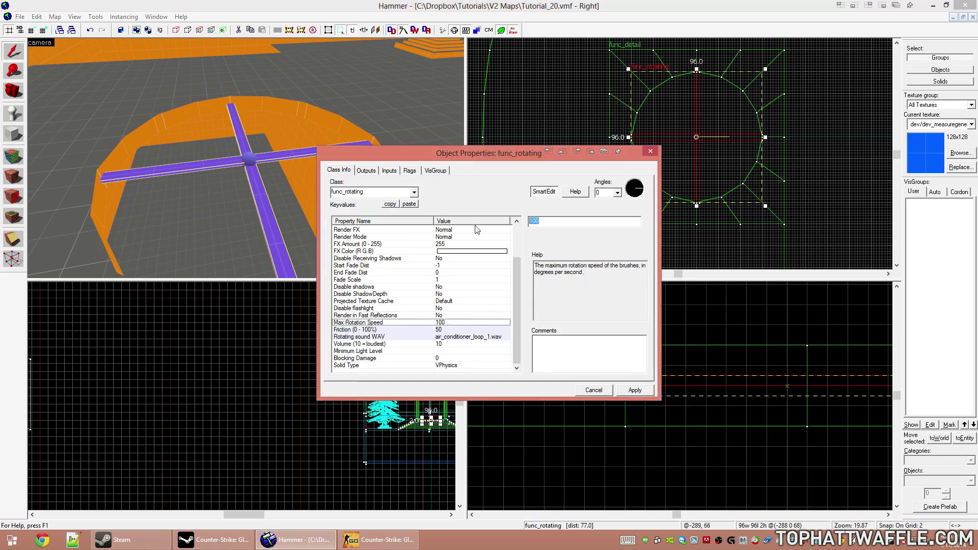
left_click(593, 390)
Step: Clear the selection, compile the map and run it in Counter-Strike: Global Offensive
left_click(531, 156)
key("F9")
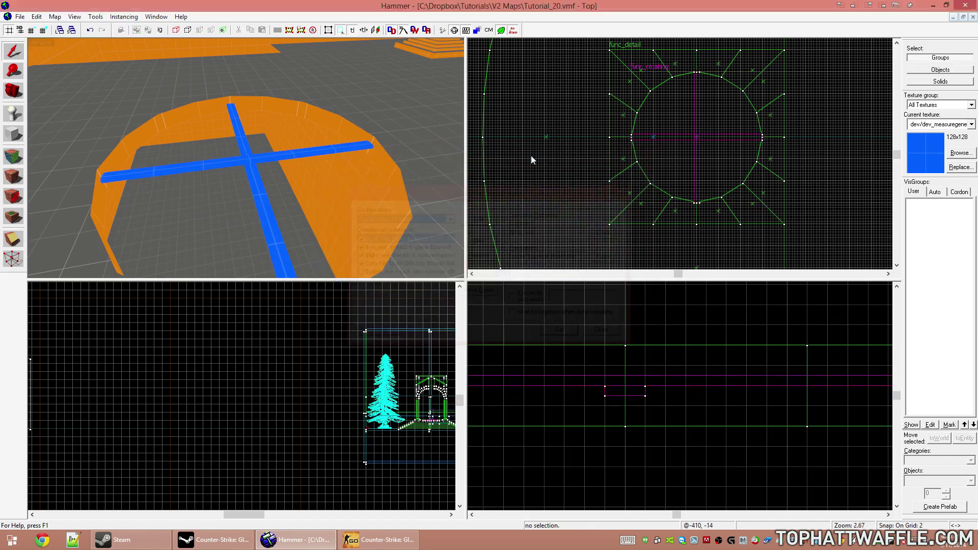
key("Return")
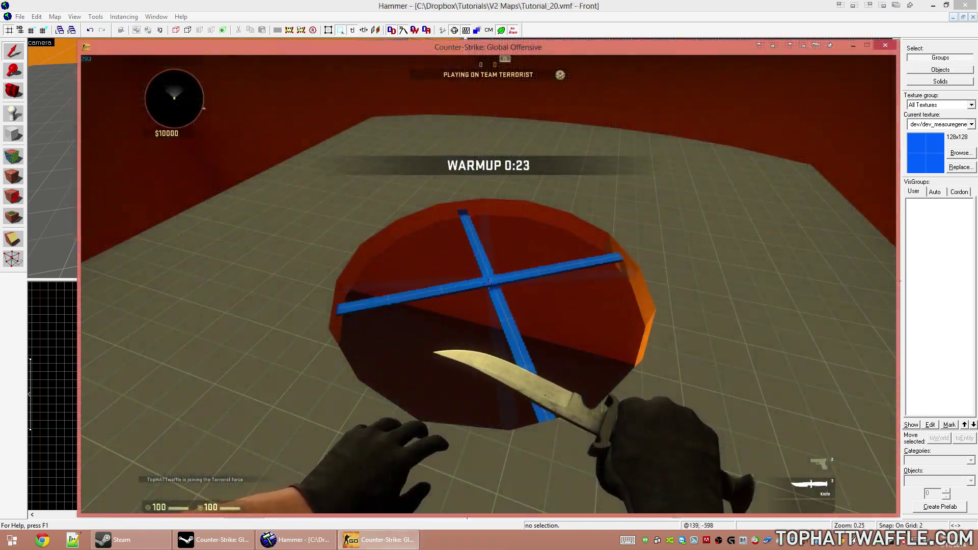
Step: Run ent_fire func_rotating stop in the console and watch the cross slow down
key("grave")
key("ctrl+a")
type("ent_fire func_rotating sto")
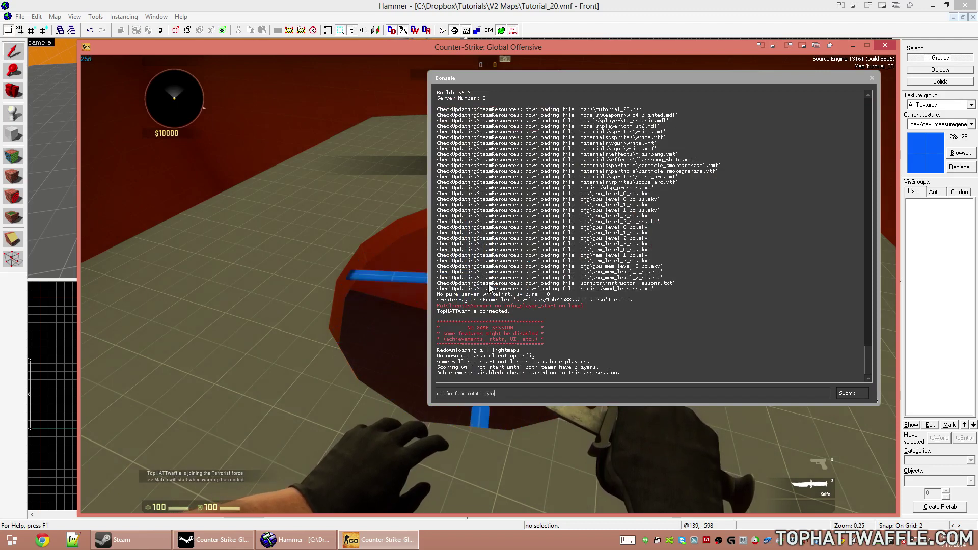
type("p")
key("Return")
key("grave")
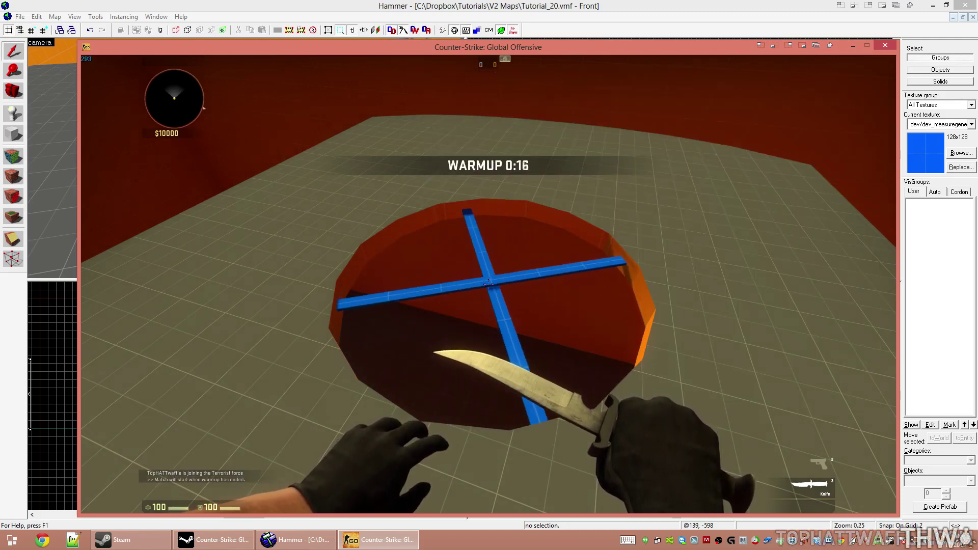
Step: Run ent_fire func_rotating start in the console and watch the cross speed up
key("grave")
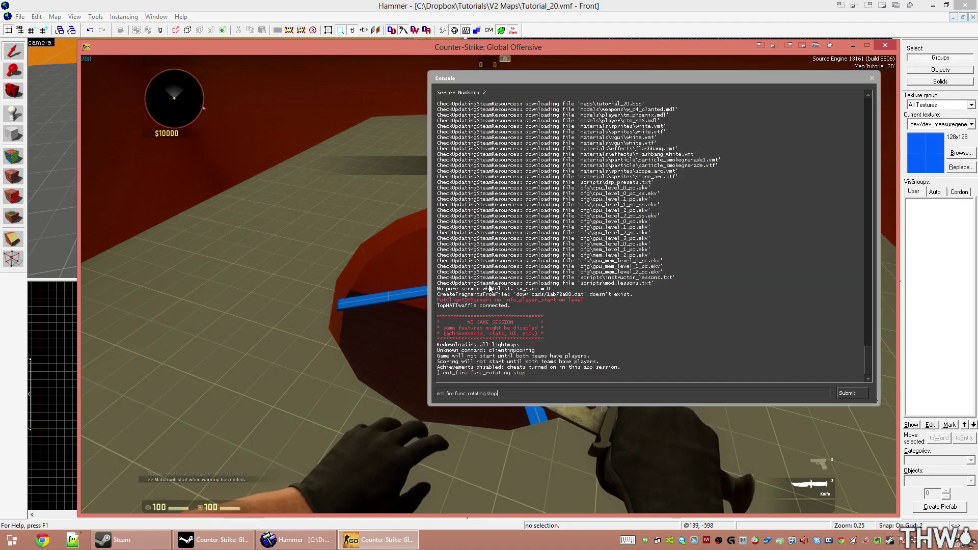
type("art")
key("Return")
key("grave")
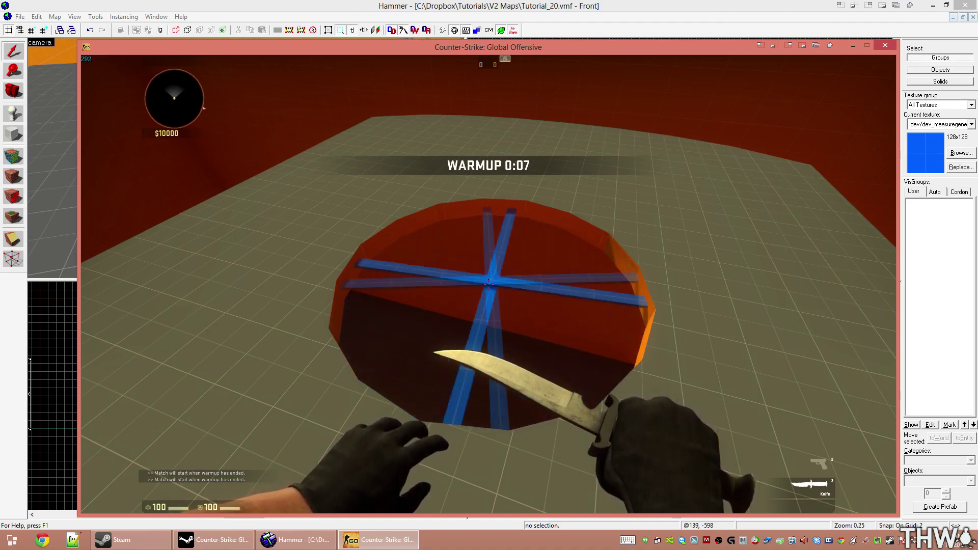
Step: Run ent_fire func_rotating setspeed .5 in the console and close the console to view the cross
key("grave")
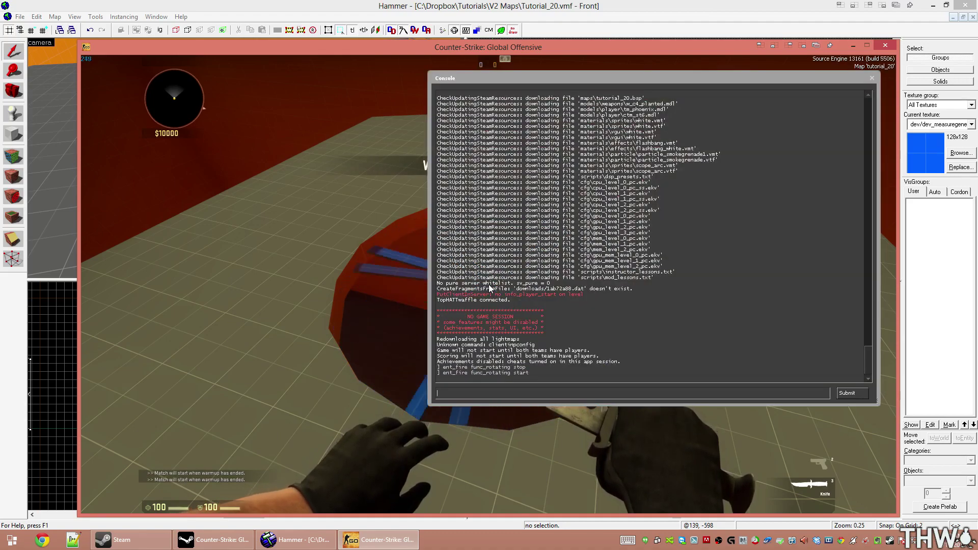
key("BackSpace")
key("BackSpace")
key("BackSpace")
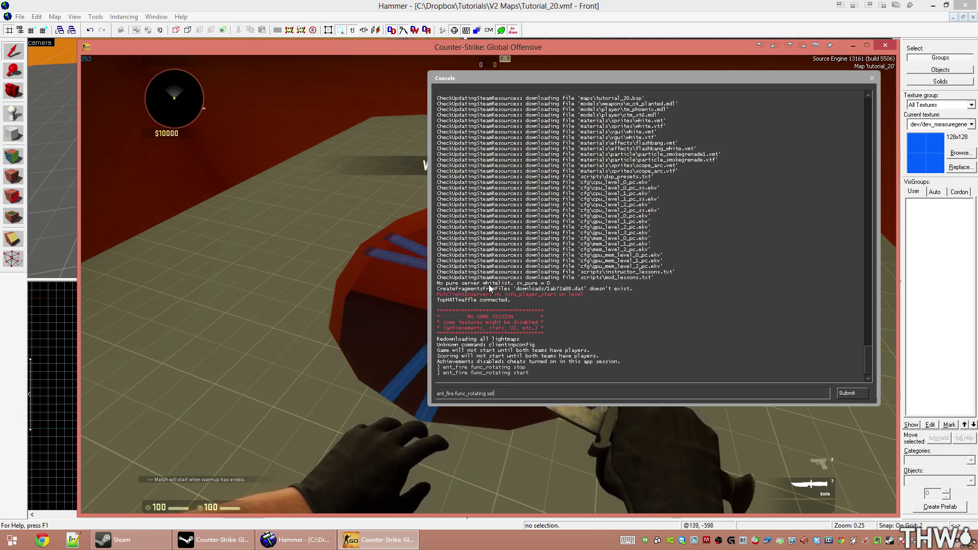
type("etspeed .")
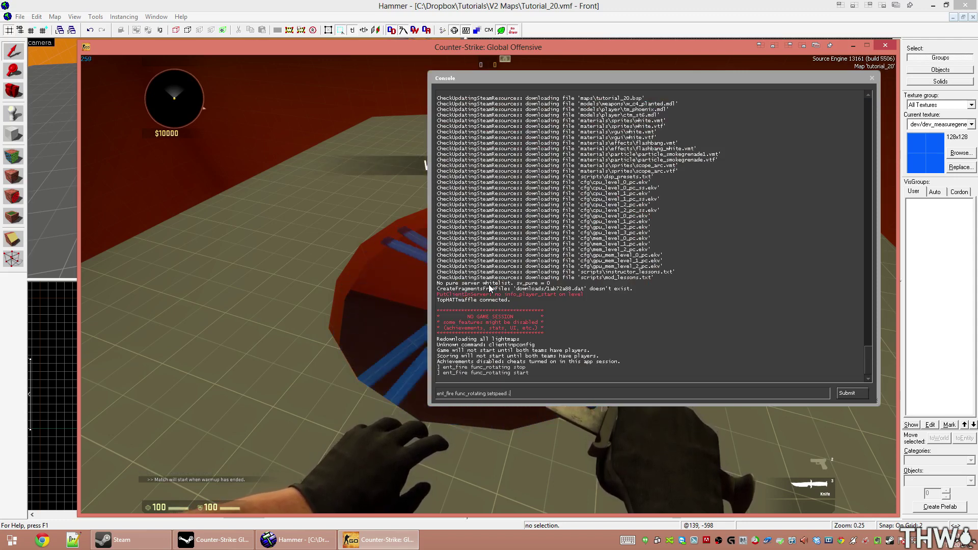
type("5")
key("Return")
key("grave")
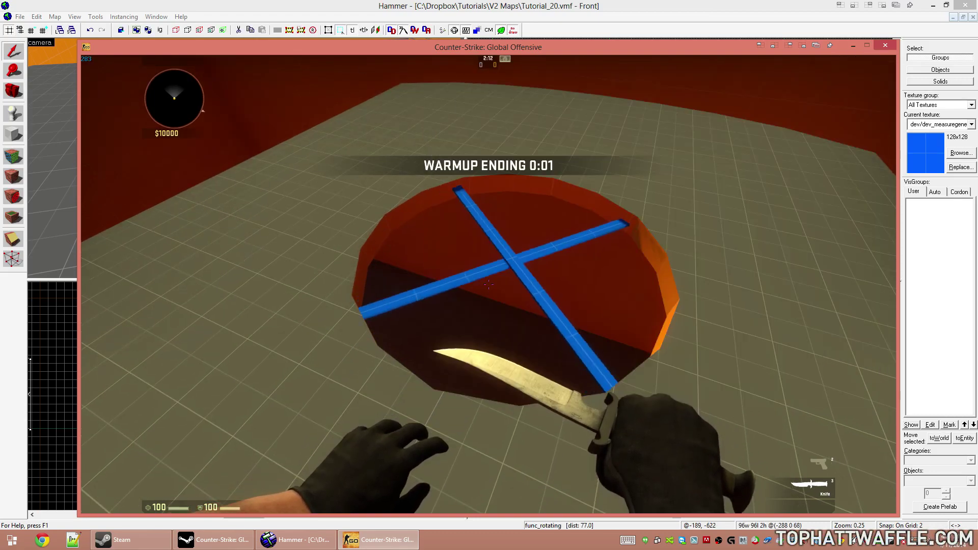
Step: Move closer to the circular opening and crouch to examine the blue cross
key("w")
key("ctrl")
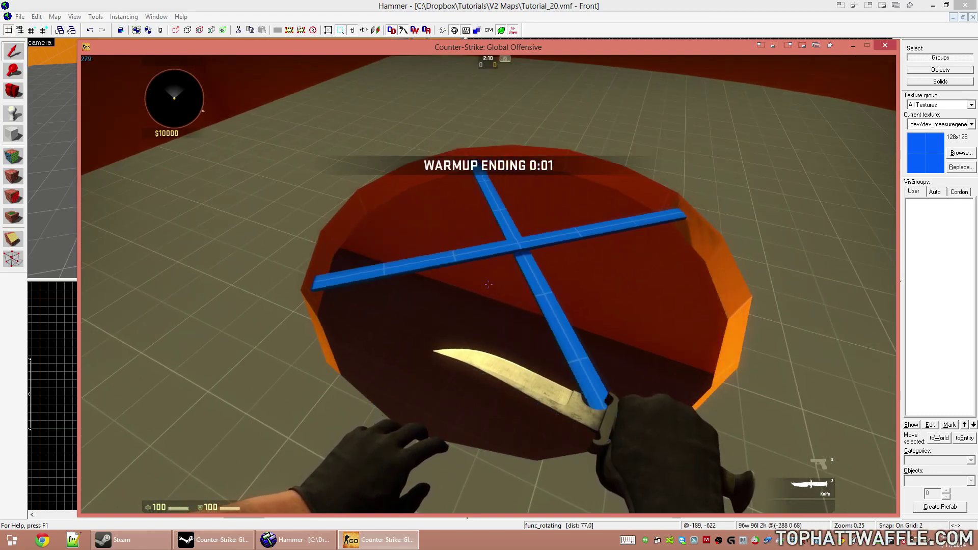